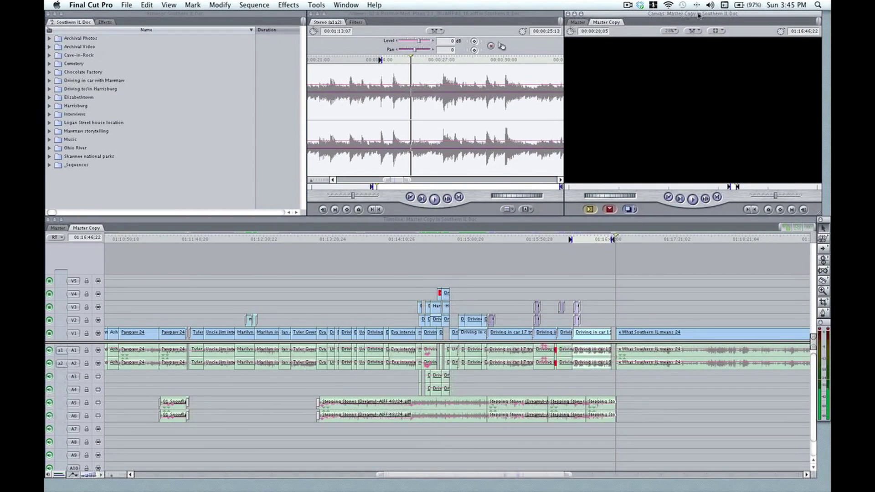
Select several driving clips and What Southern IL means 24 with linked audio, then park the playhead at 01:16:55;27
{"action": "left_click", "coordinate": [698, 336]}
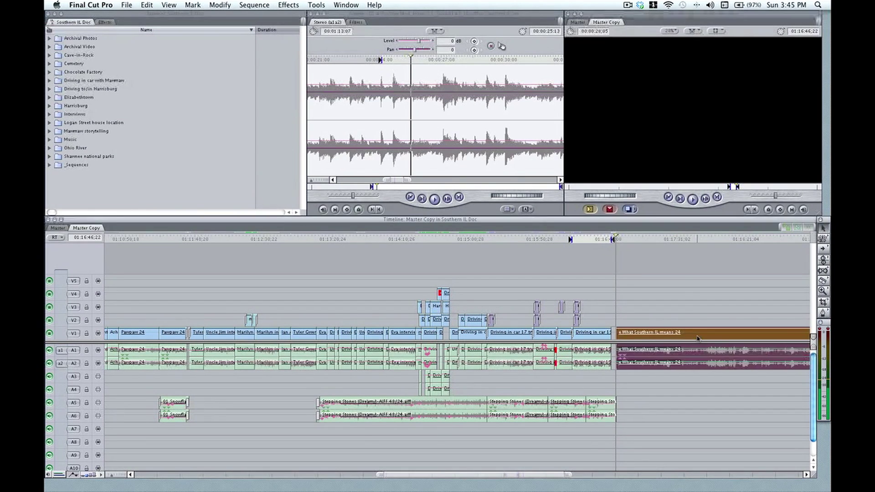
{"action": "left_click", "coordinate": [582, 335]}
{"action": "left_click", "coordinate": [563, 336]}
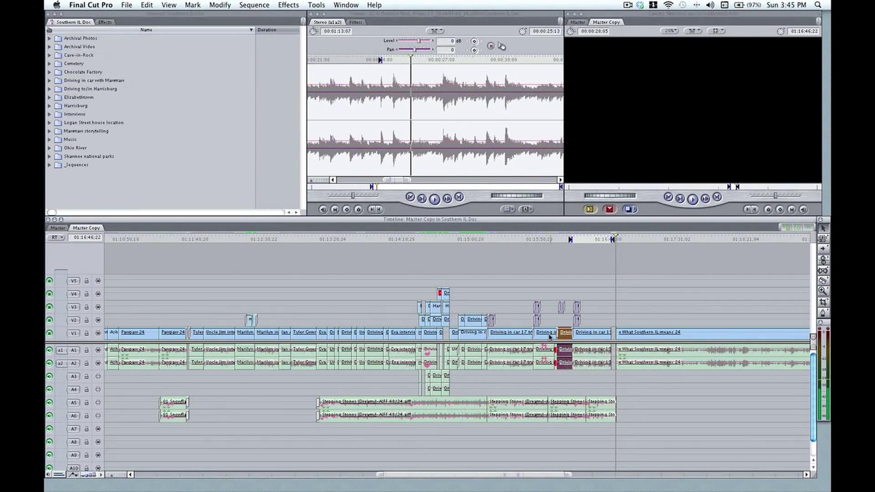
{"action": "left_click", "coordinate": [548, 338]}
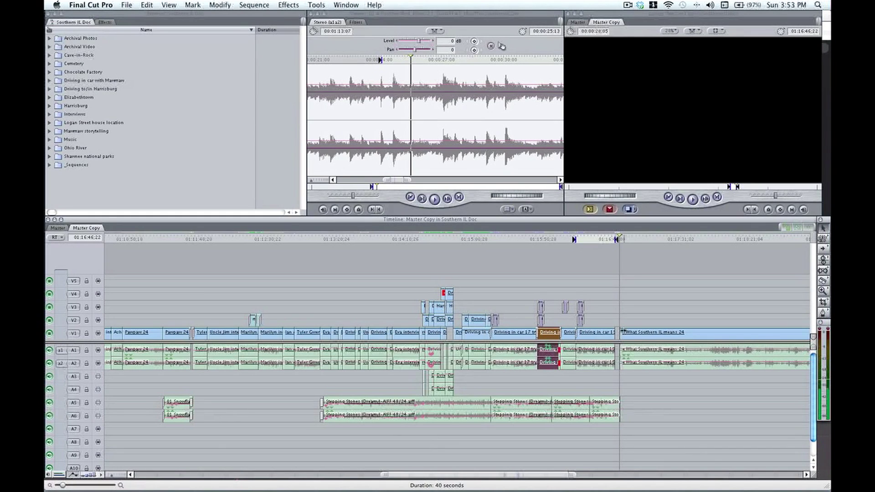
{"action": "left_click", "coordinate": [604, 335]}
{"action": "left_click", "coordinate": [626, 338]}
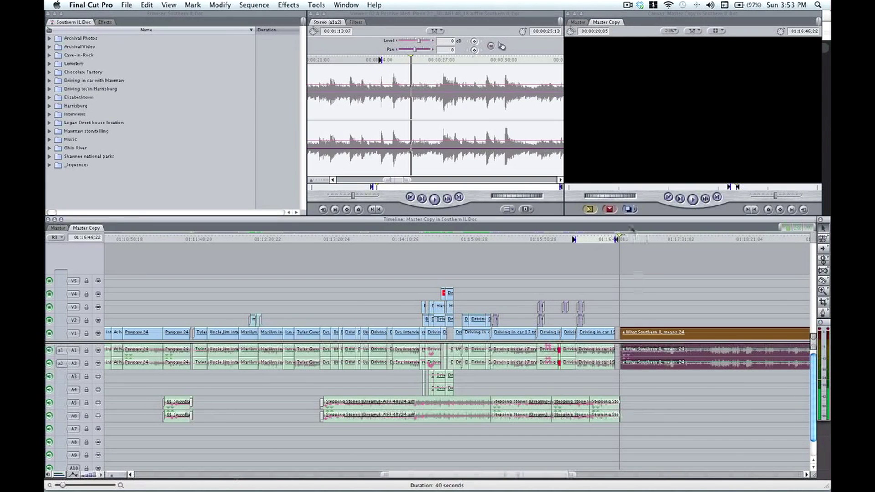
{"action": "mouse_move", "coordinate": [634, 240]}
{"action": "left_mouse_down"}
{"action": "mouse_move", "coordinate": [664, 239]}
{"action": "mouse_move", "coordinate": [633, 241]}
{"action": "left_mouse_up"}
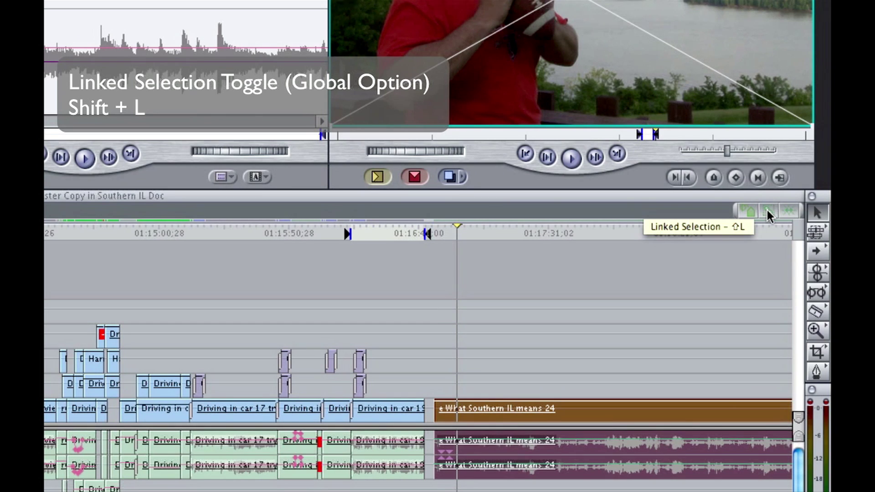
Turn off linked selection and select the final clip's audio separately from its video
{"action": "left_click", "coordinate": [768, 210]}
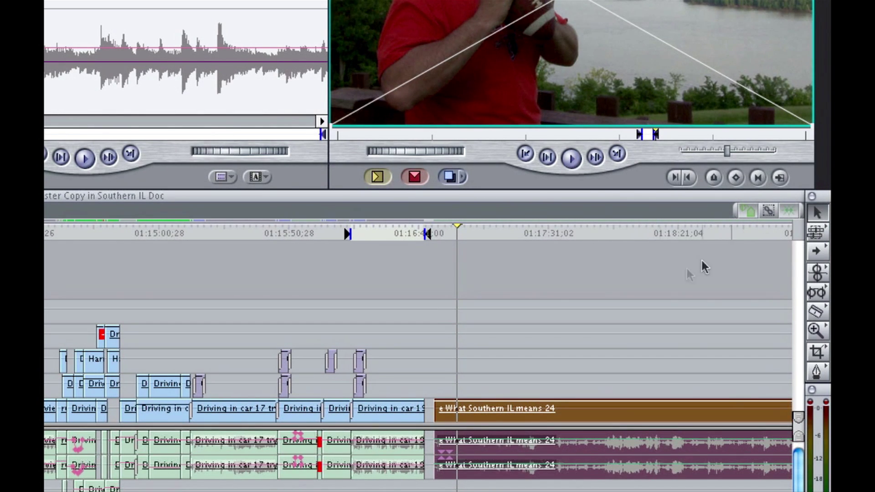
{"action": "left_click", "coordinate": [488, 271]}
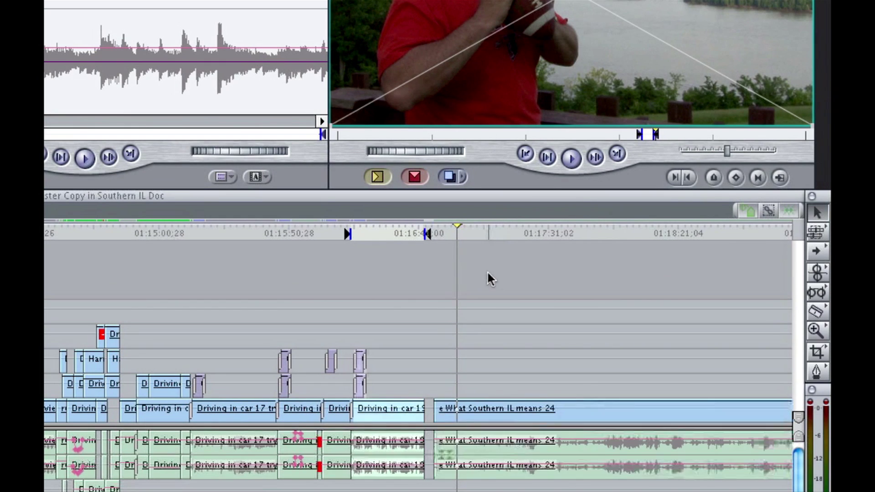
{"action": "left_click", "coordinate": [494, 413]}
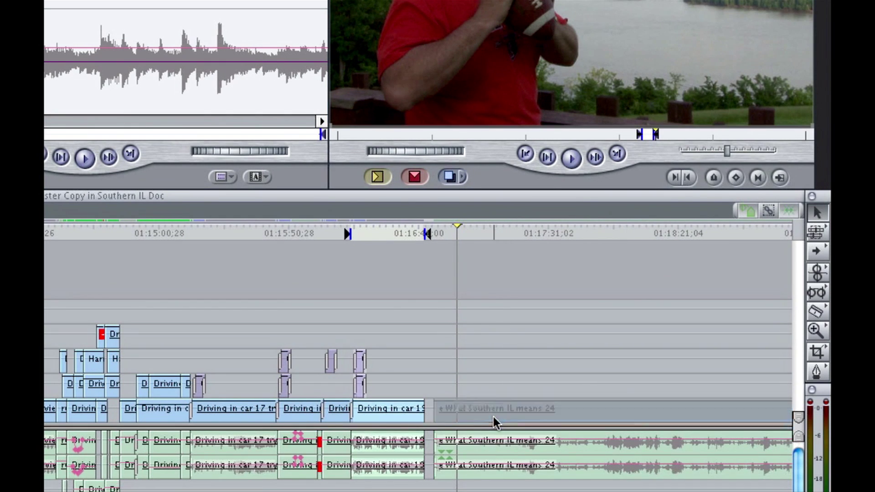
{"action": "left_click", "coordinate": [487, 446]}
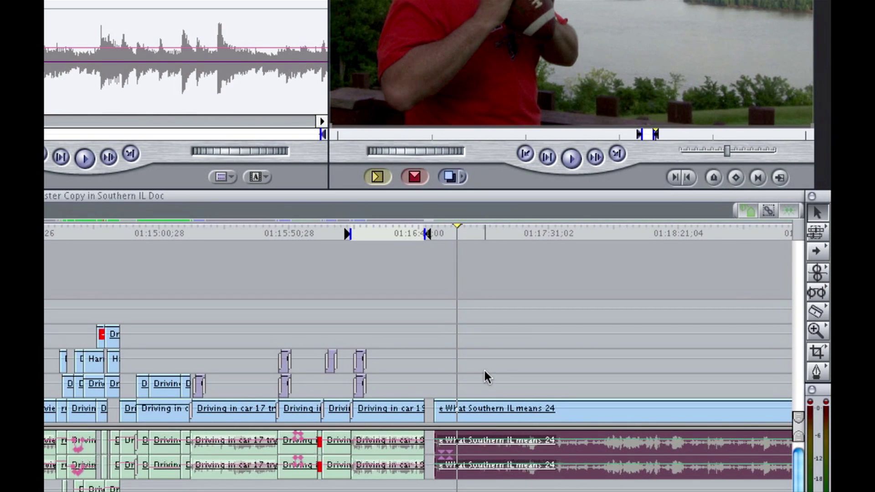
Select only the What Southern IL means 24 audio and delete it from both tracks
{"action": "left_click", "coordinate": [584, 413]}
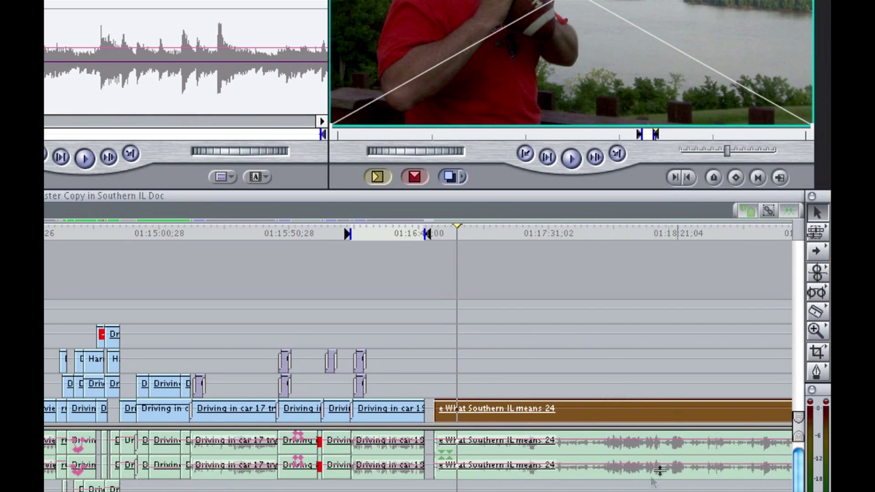
{"action": "left_click", "coordinate": [562, 449]}
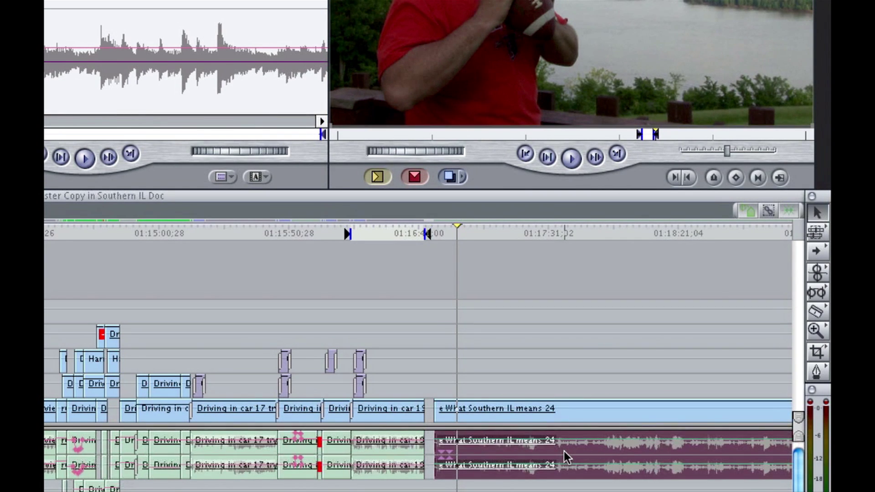
{"action": "key", "text": "Delete"}
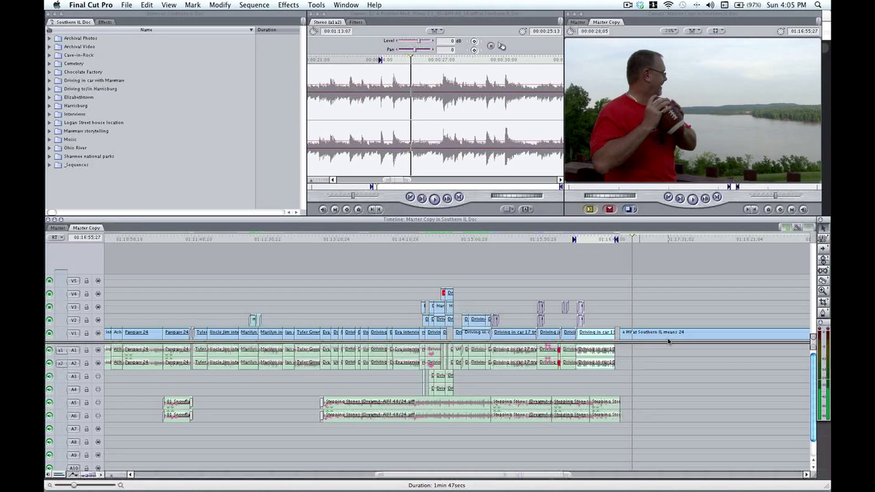
Select the Driving in car 15 and short driving clips' video and audio independently
{"action": "left_click", "coordinate": [587, 334]}
{"action": "left_click", "coordinate": [584, 350]}
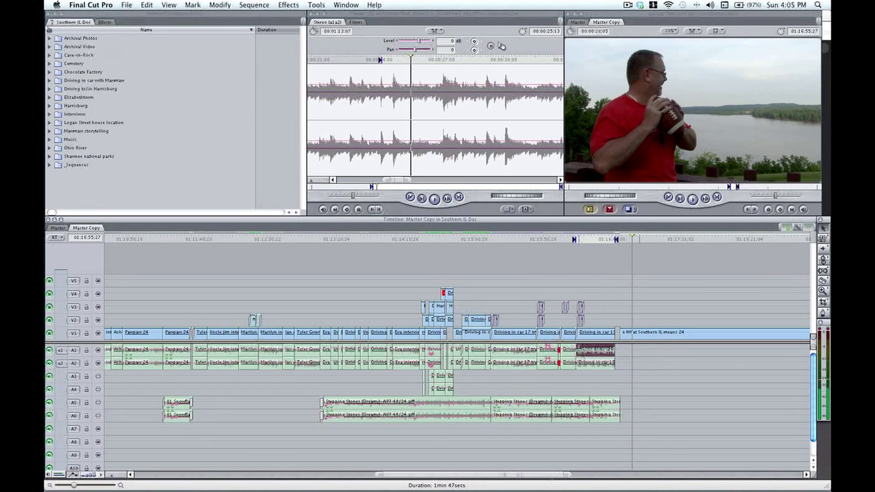
{"action": "left_click", "coordinate": [569, 334]}
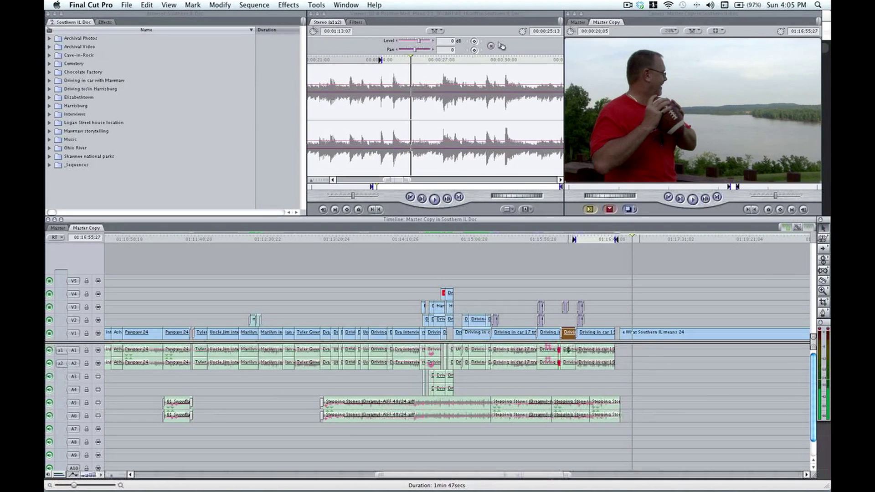
{"action": "left_click", "coordinate": [569, 350]}
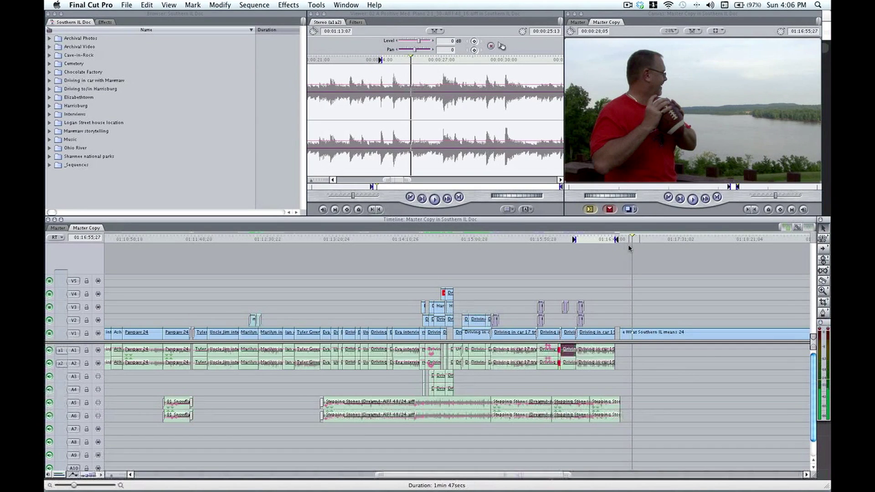
Select Driving in car 17's video and audio separately, then undo the audio deletion
{"action": "left_click", "coordinate": [515, 337]}
{"action": "left_click", "coordinate": [513, 354]}
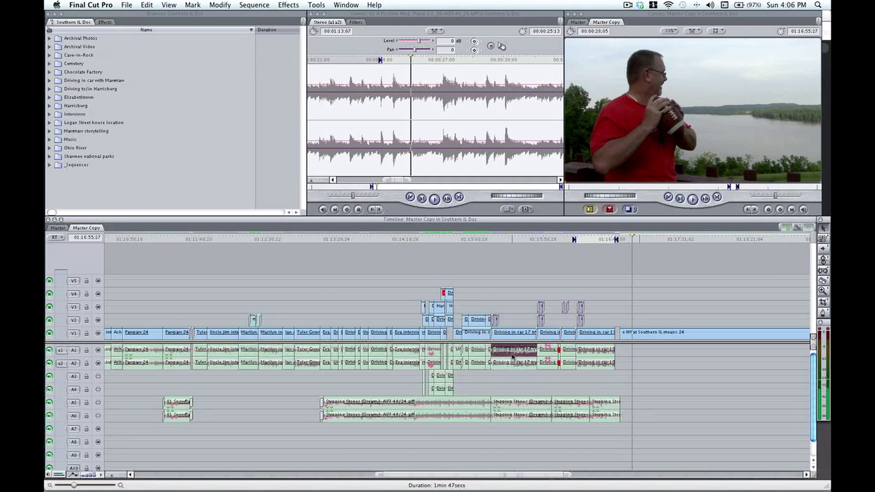
{"action": "left_click", "coordinate": [615, 284]}
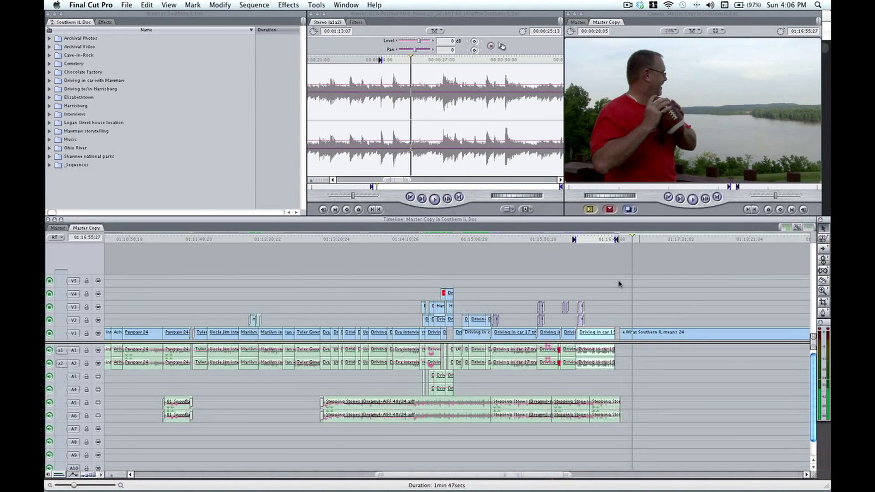
{"action": "key", "text": "super+z"}
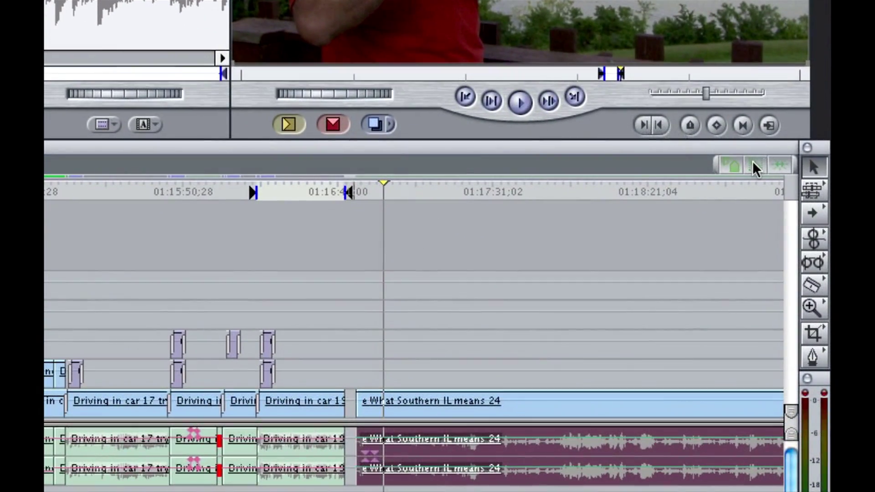
Re-enable Linked Selection and select What Southern IL means 24 together with its audio
{"action": "left_click", "coordinate": [522, 267]}
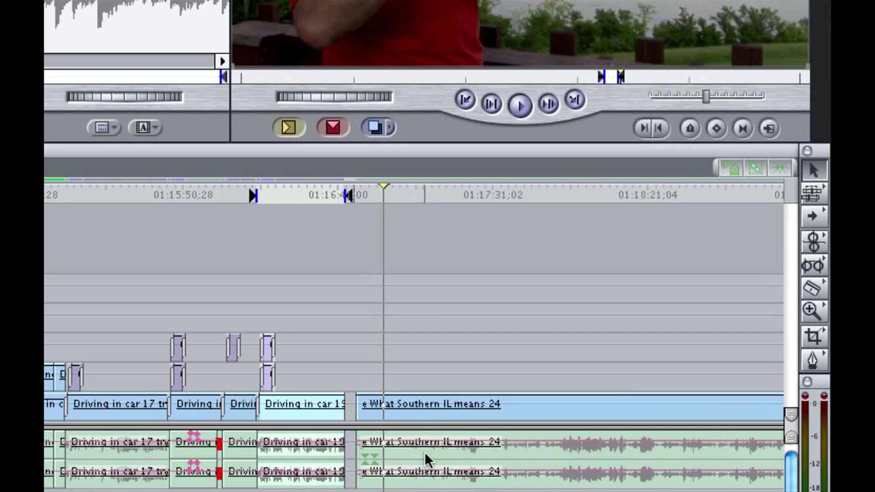
{"action": "left_click", "coordinate": [536, 411]}
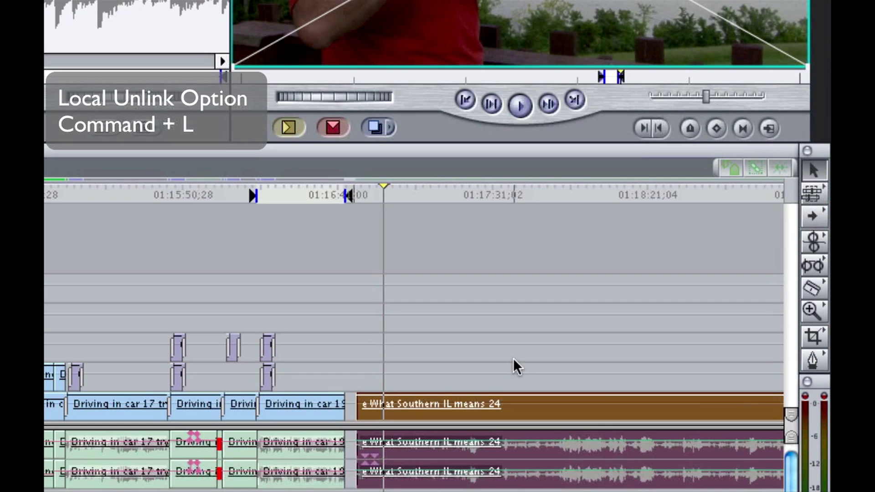
Unlink the final clip and select its video and audio separately
{"action": "key", "text": "super+l"}
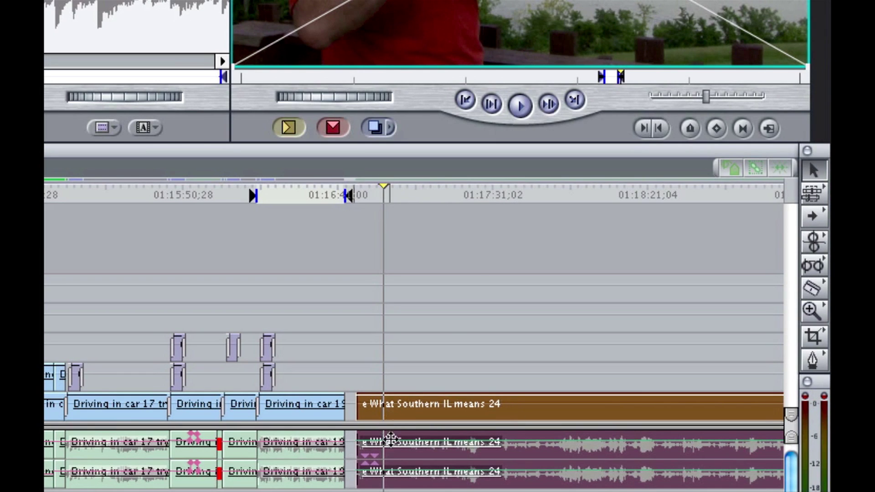
{"action": "left_click", "coordinate": [478, 279]}
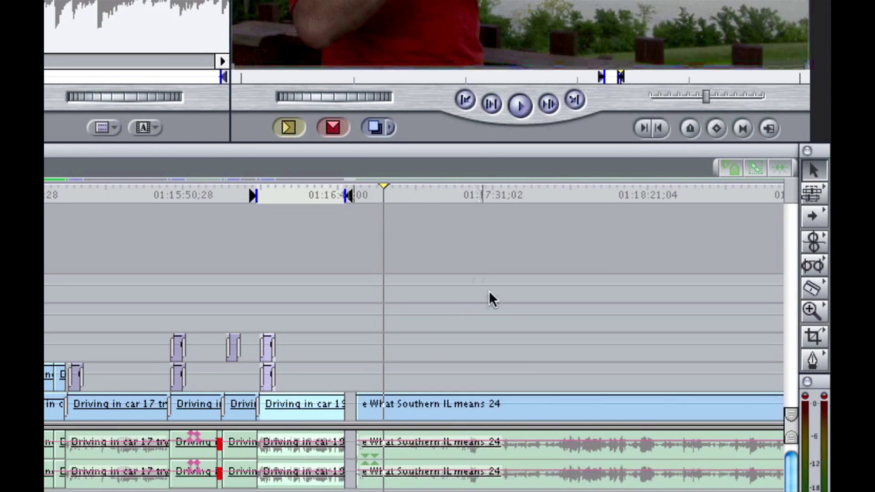
{"action": "left_click", "coordinate": [526, 407]}
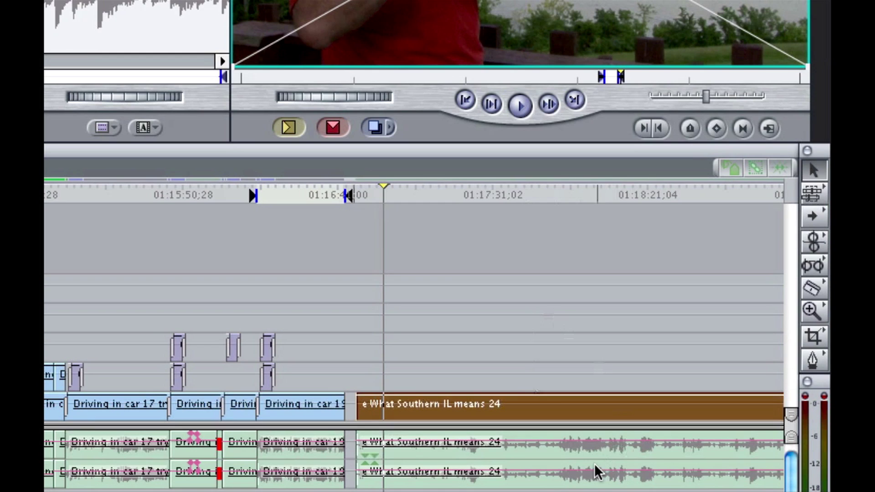
{"action": "left_click", "coordinate": [560, 456]}
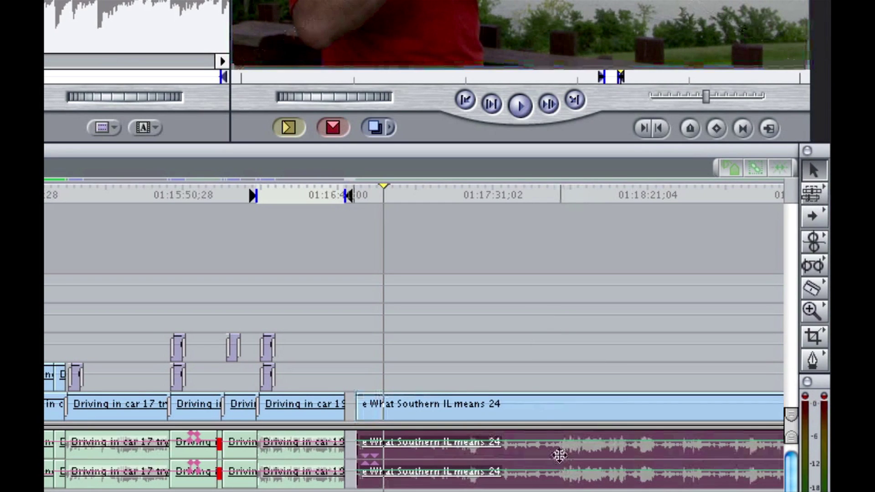
{"action": "left_click", "coordinate": [510, 338]}
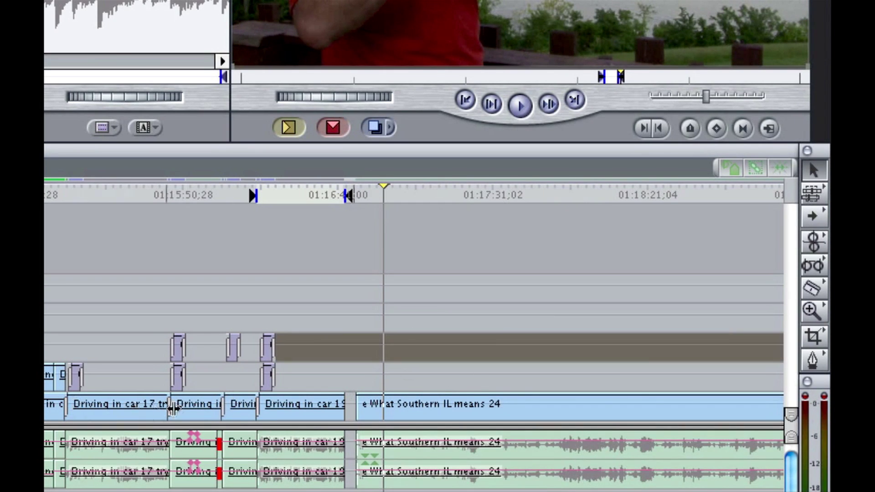
Select Driving in car 19, the two short clips and Driving in car 17, then deselect all
{"action": "left_click", "coordinate": [272, 410]}
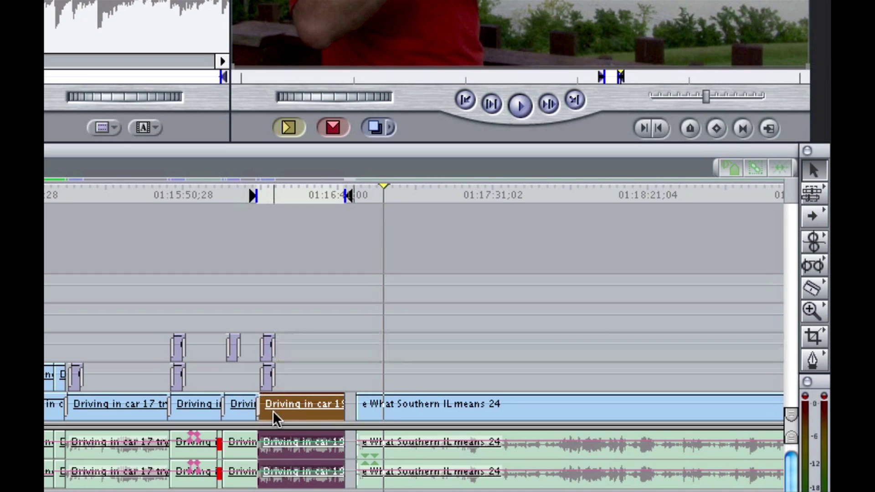
{"action": "left_click", "coordinate": [231, 411]}
{"action": "left_click", "coordinate": [205, 412]}
{"action": "left_click", "coordinate": [136, 411]}
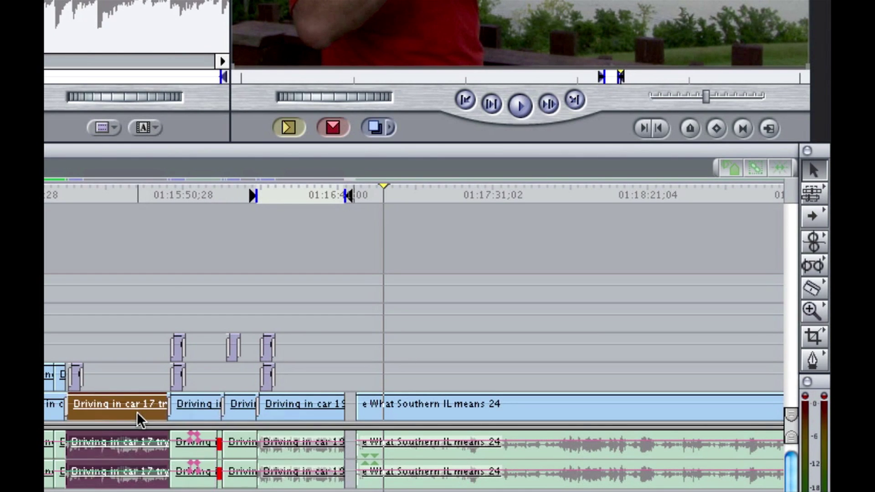
{"action": "left_click", "coordinate": [162, 273]}
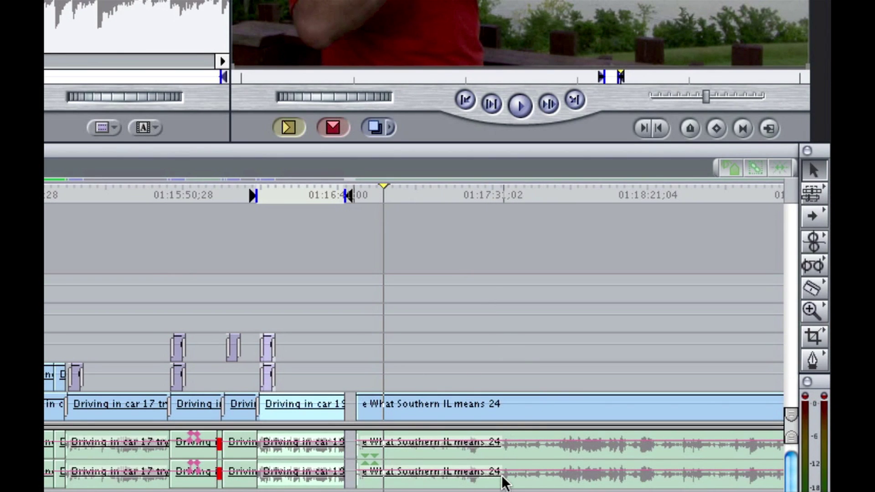
Delete only the What Southern IL means 24 audio, then select Driving in car 17
{"action": "left_click", "coordinate": [437, 450]}
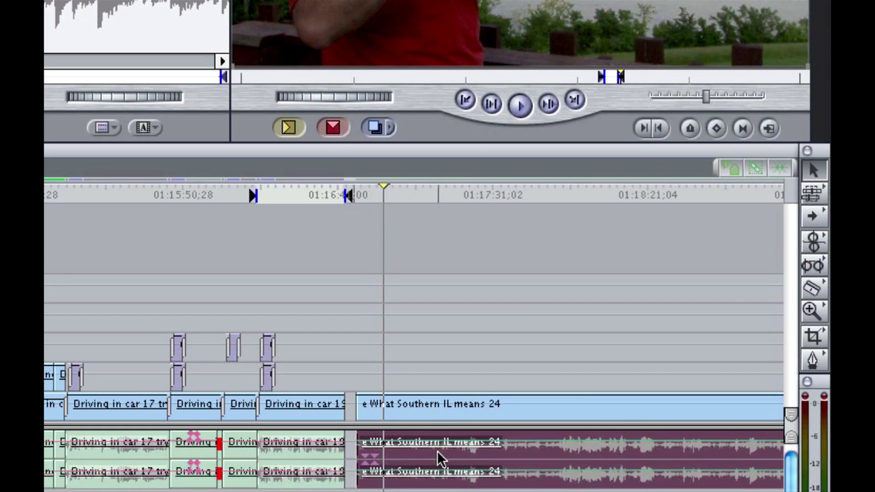
{"action": "key", "text": "Delete"}
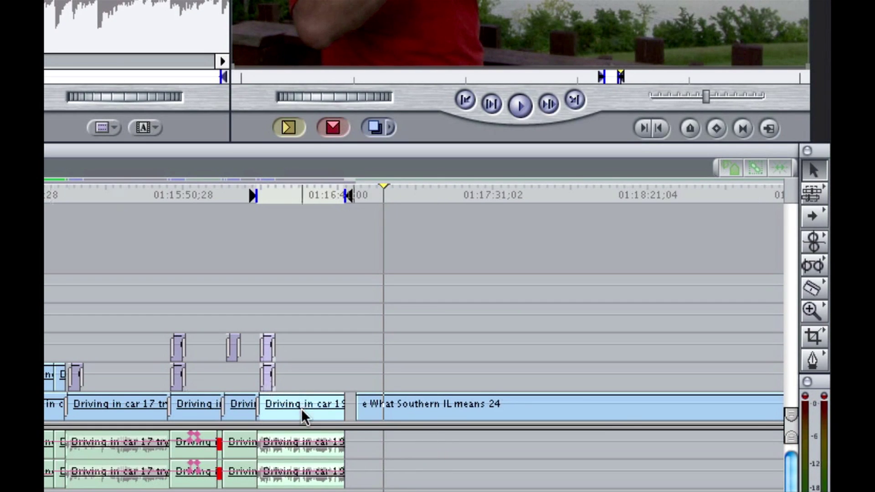
{"action": "left_click", "coordinate": [104, 412]}
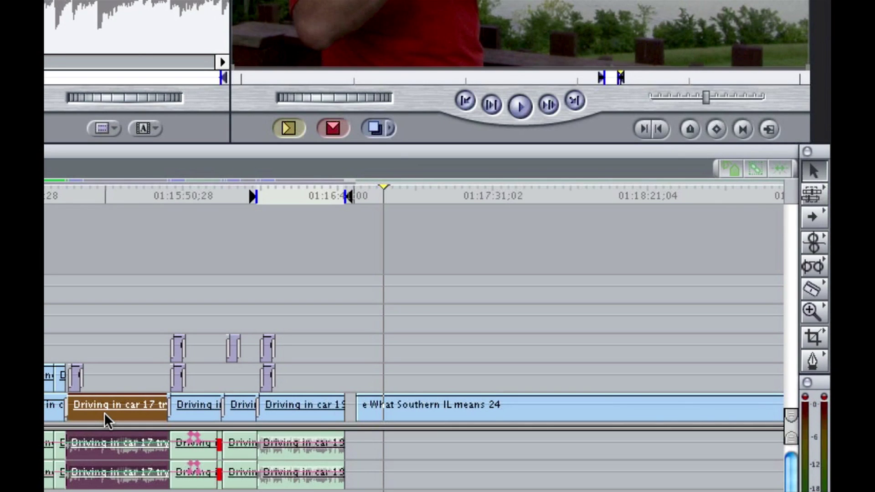
Undo the audio deletion and marquee-select What Southern IL means 24 to confirm video and audio are linked
{"action": "key", "text": "super+z"}
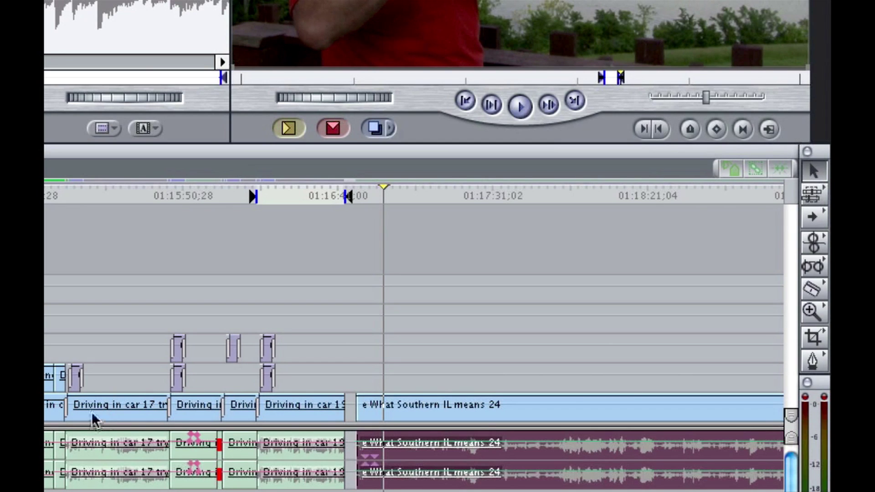
{"action": "key", "text": "super+z"}
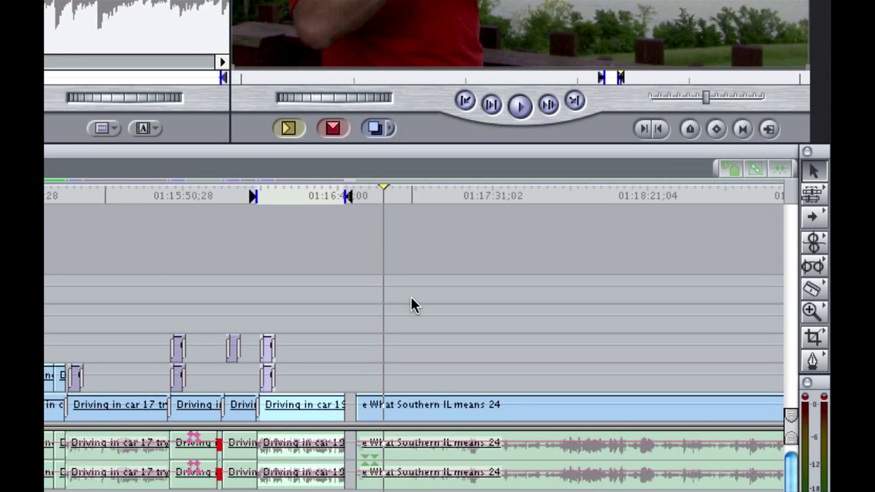
{"action": "left_click_drag", "start_coordinate": [411, 296], "coordinate": [541, 413]}
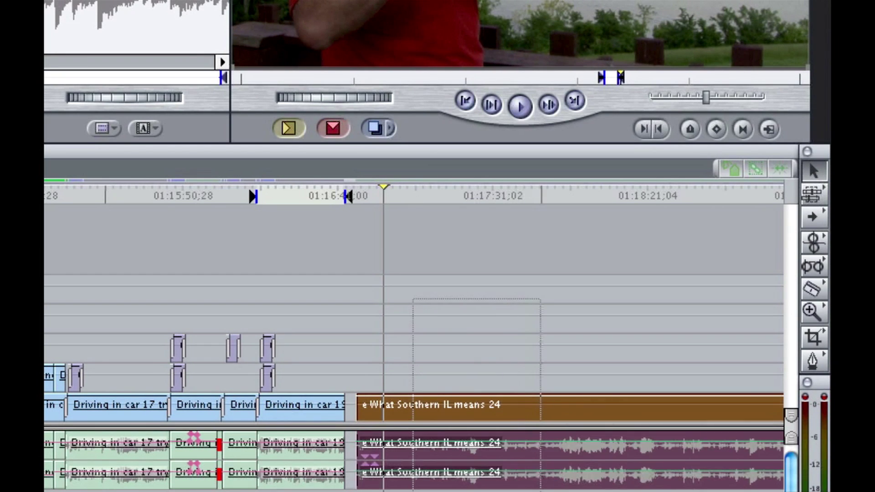
{"action": "scroll", "coordinate": [410, 342], "scroll_direction": "left", "scroll_amount": 3}
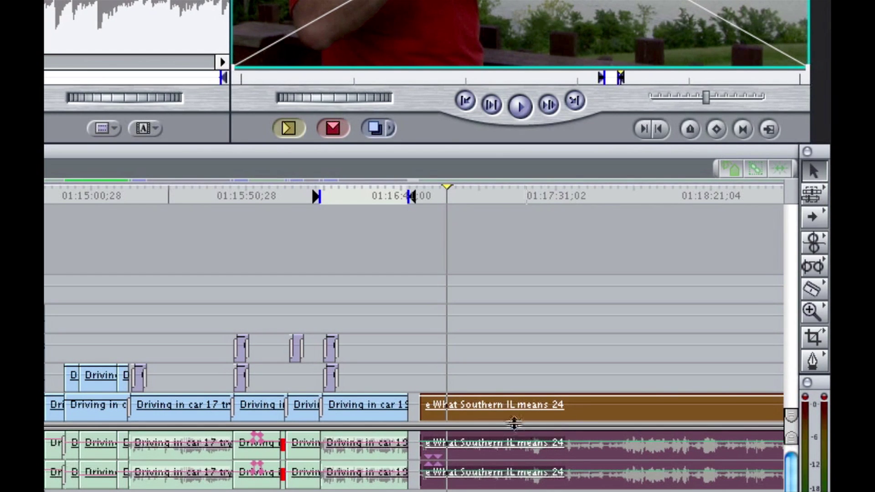
{"action": "left_click", "coordinate": [495, 345]}
{"action": "left_click", "coordinate": [495, 420]}
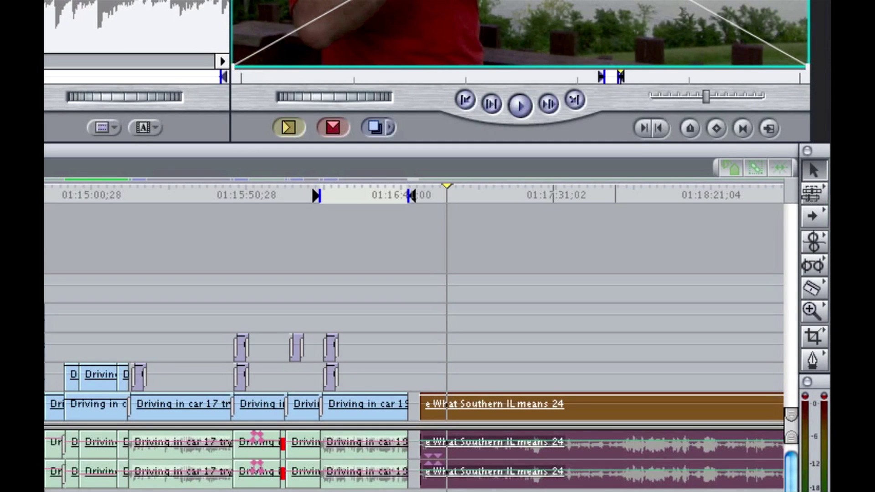
Compare selecting the What Southern IL means 24 video alone versus together with its audio
{"action": "left_click", "coordinate": [481, 395]}
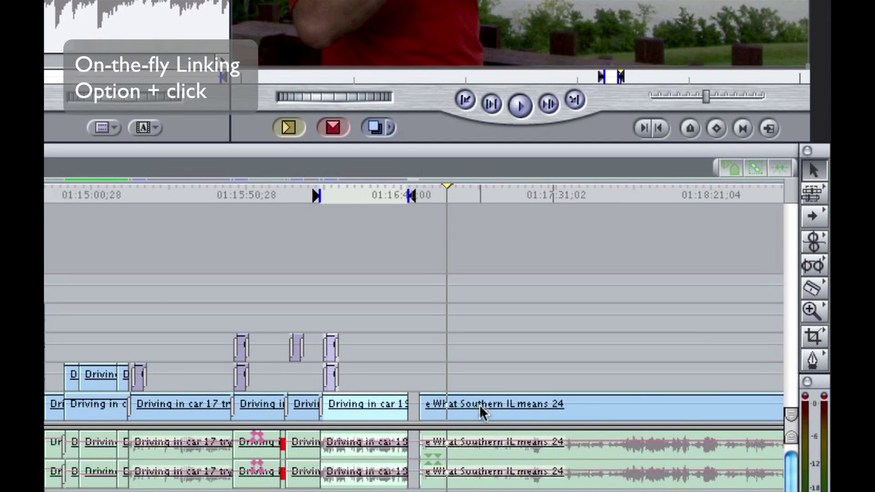
{"action": "left_click", "coordinate": [480, 418], "text": "alt"}
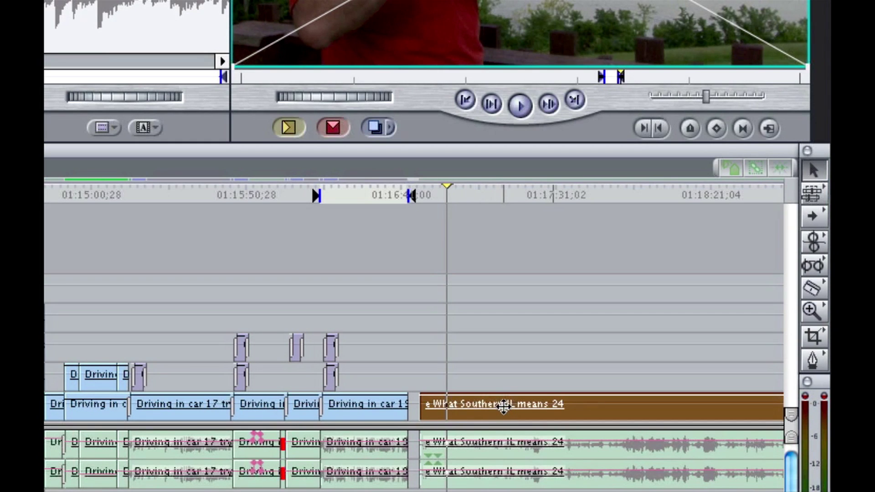
{"action": "left_click", "coordinate": [479, 227]}
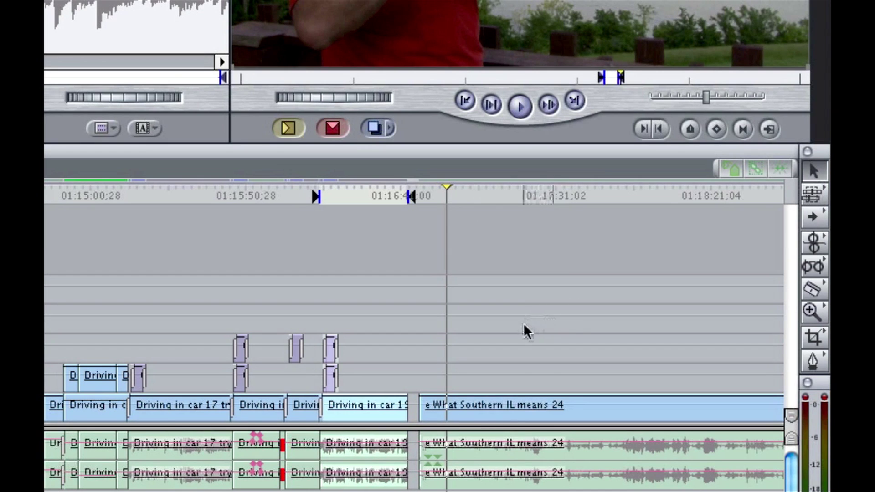
{"action": "left_click_drag", "start_coordinate": [523, 322], "coordinate": [594, 484]}
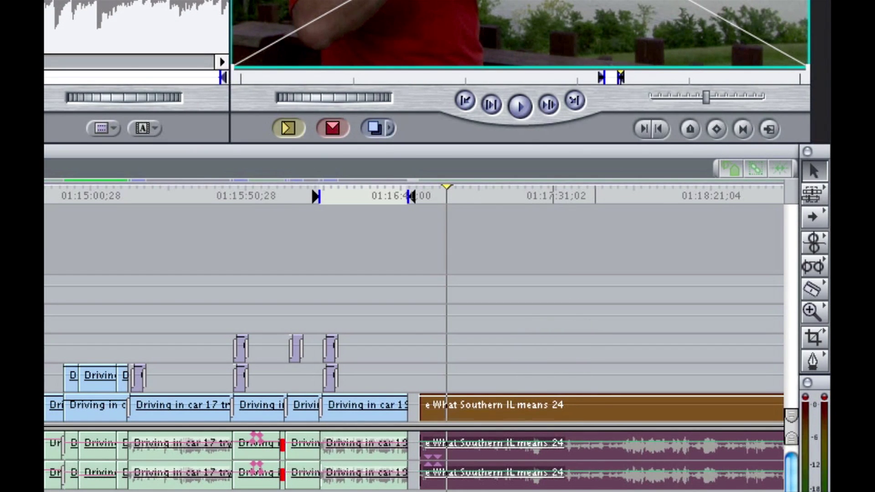
Select only the What Southern IL means 24 video and drag it later to about 01:17:31;02
{"action": "left_click", "coordinate": [529, 382]}
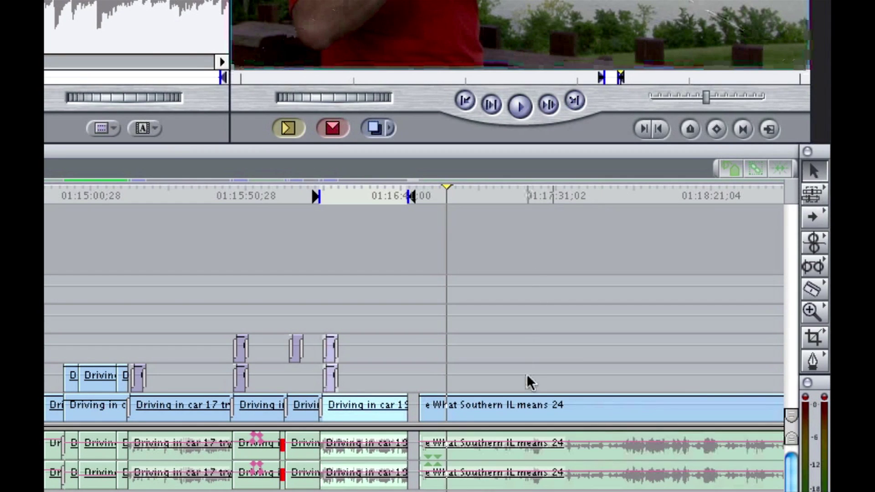
{"action": "left_click", "coordinate": [545, 411]}
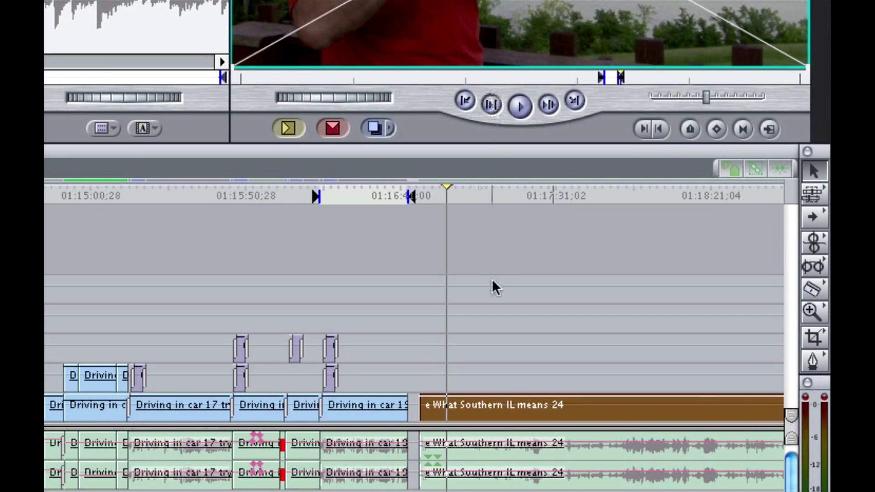
{"action": "left_click", "coordinate": [492, 259]}
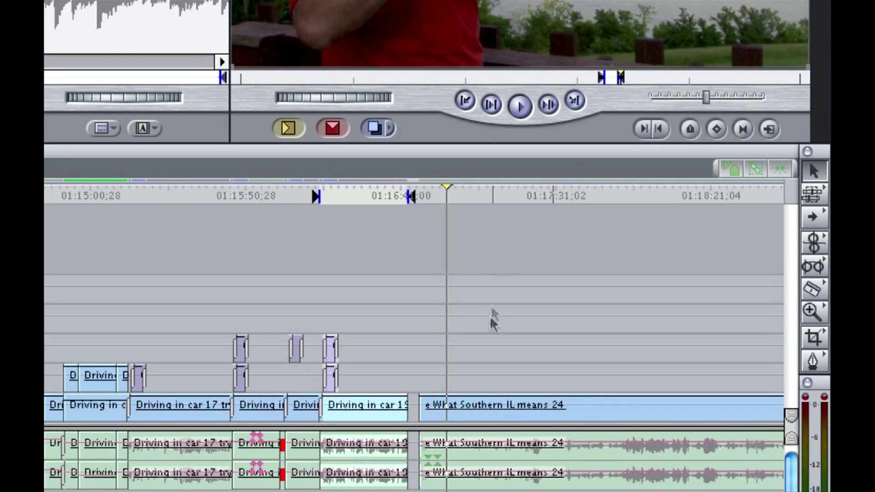
{"action": "left_click", "coordinate": [488, 414]}
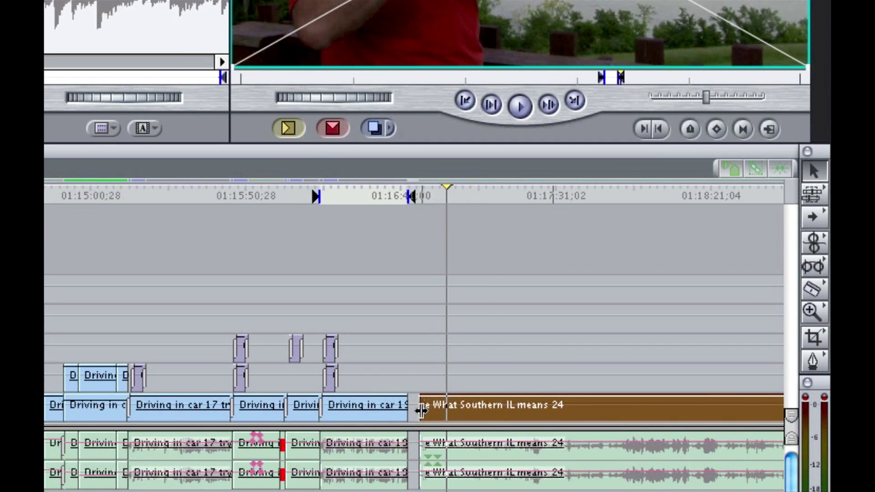
{"action": "left_click_drag", "start_coordinate": [426, 411], "coordinate": [523, 415]}
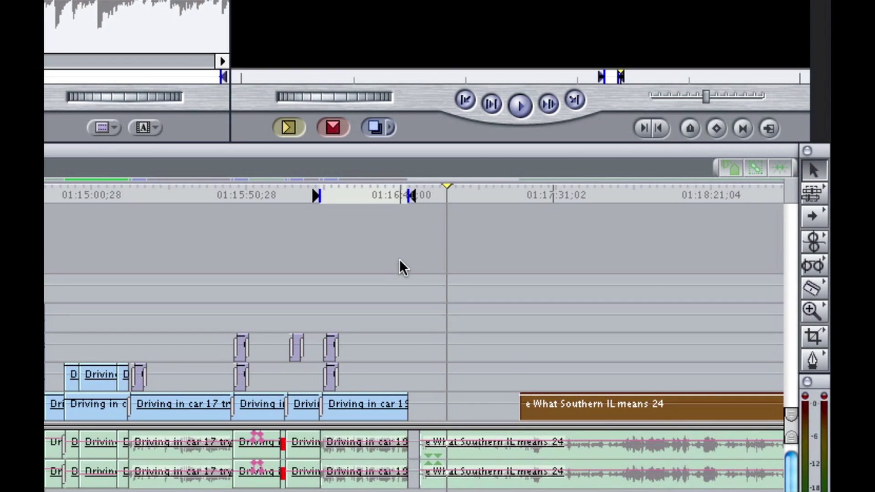
Undo the video move, then trim the What Southern IL means 24 audio's start later, leaving the video
{"action": "key", "text": "super+z"}
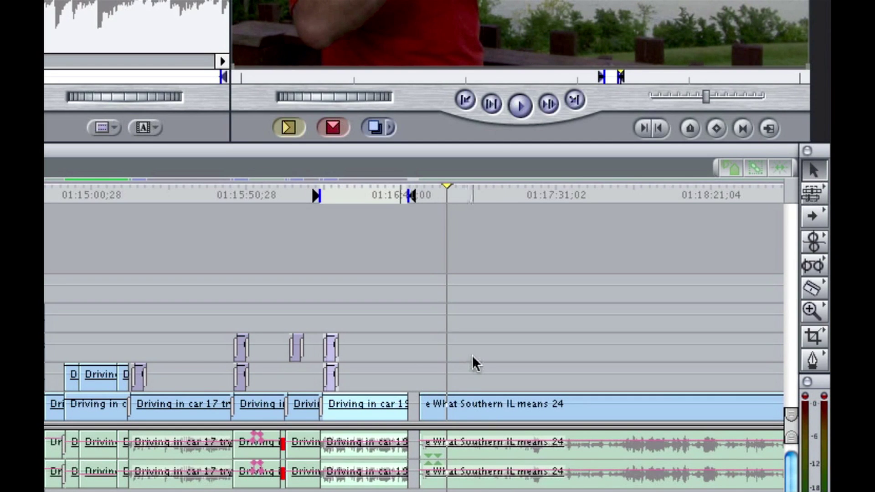
{"action": "left_click_drag", "start_coordinate": [472, 362], "coordinate": [515, 401]}
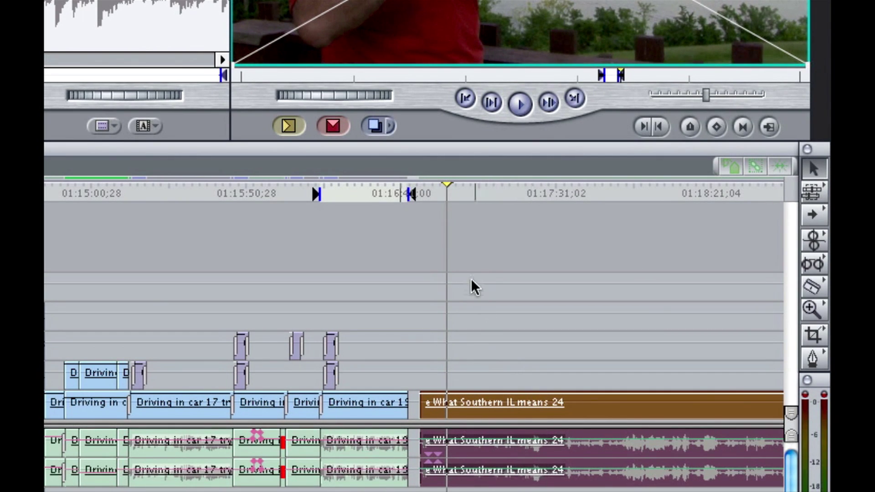
{"action": "left_click", "coordinate": [473, 266]}
{"action": "left_click_drag", "start_coordinate": [420, 407], "coordinate": [514, 410]}
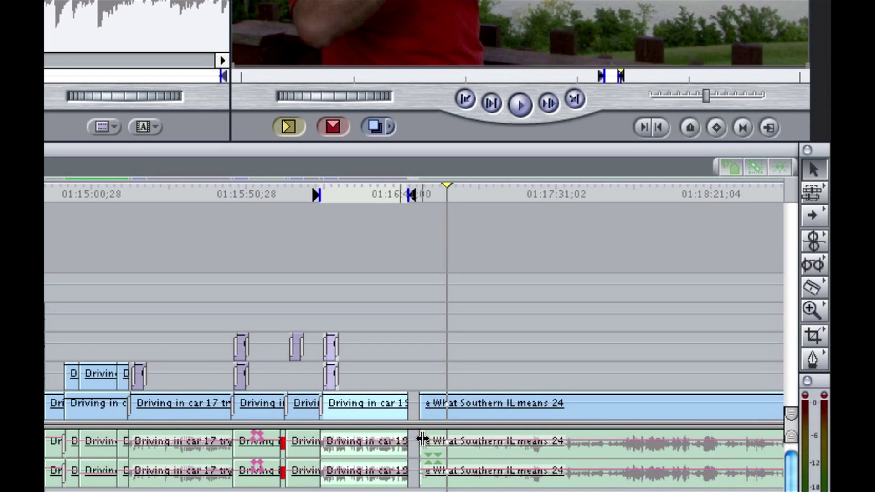
{"action": "left_click_drag", "start_coordinate": [420, 440], "coordinate": [482, 439]}
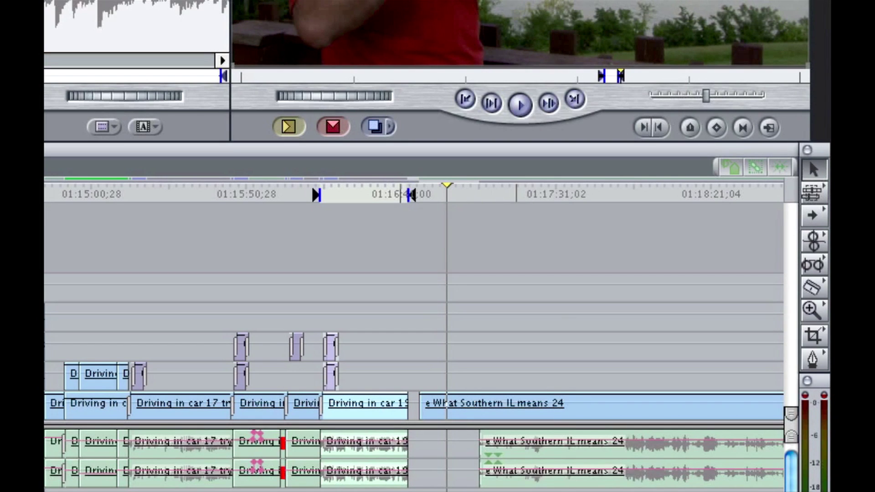
Select Driving in car 19 and the two clips to its left
{"action": "left_click", "coordinate": [392, 418]}
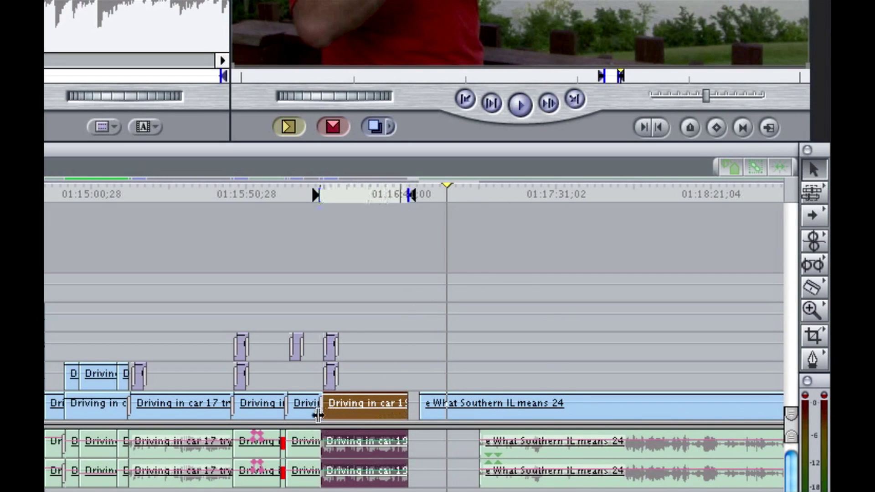
{"action": "left_click", "coordinate": [308, 418]}
{"action": "left_click", "coordinate": [267, 416]}
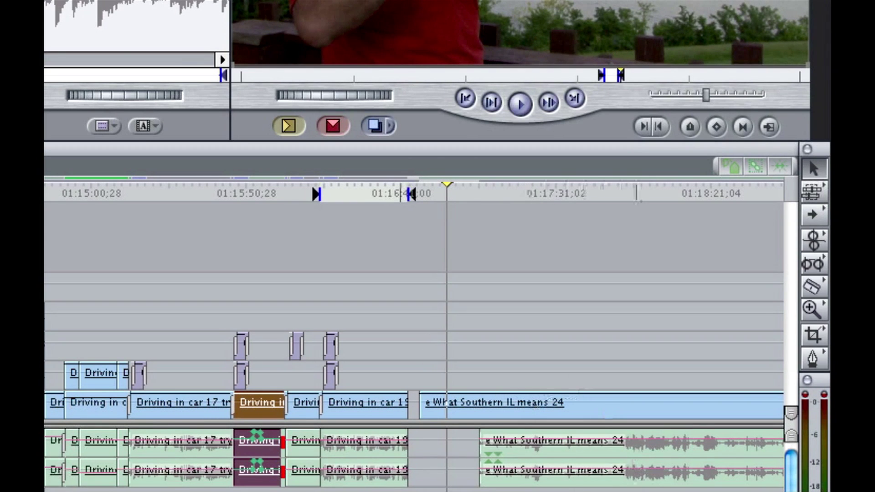
Drag the What Southern IL means 24 audio start back to line up with its video
{"action": "mouse_move", "coordinate": [482, 447]}
{"action": "left_mouse_down"}
{"action": "mouse_move", "coordinate": [435, 449]}
{"action": "mouse_move", "coordinate": [474, 443]}
{"action": "mouse_move", "coordinate": [480, 453]}
{"action": "left_mouse_up"}
{"action": "left_click_drag", "start_coordinate": [480, 446], "coordinate": [420, 445]}
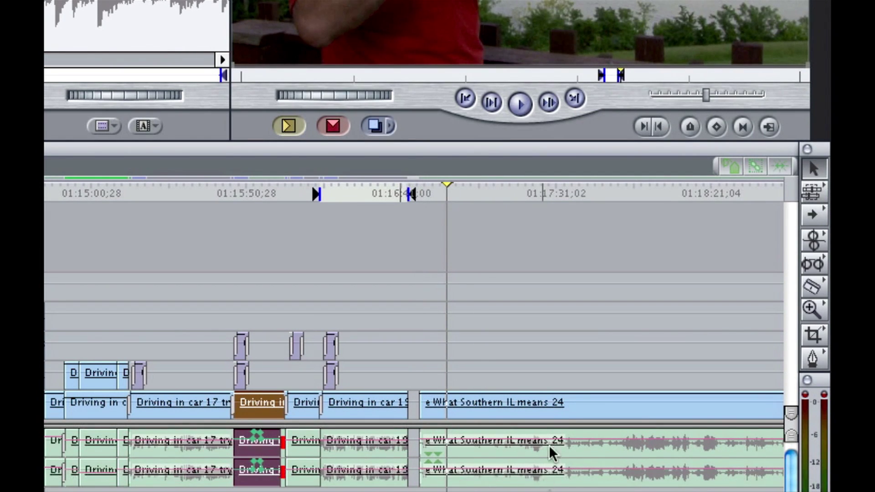
{"action": "left_click", "coordinate": [581, 417]}
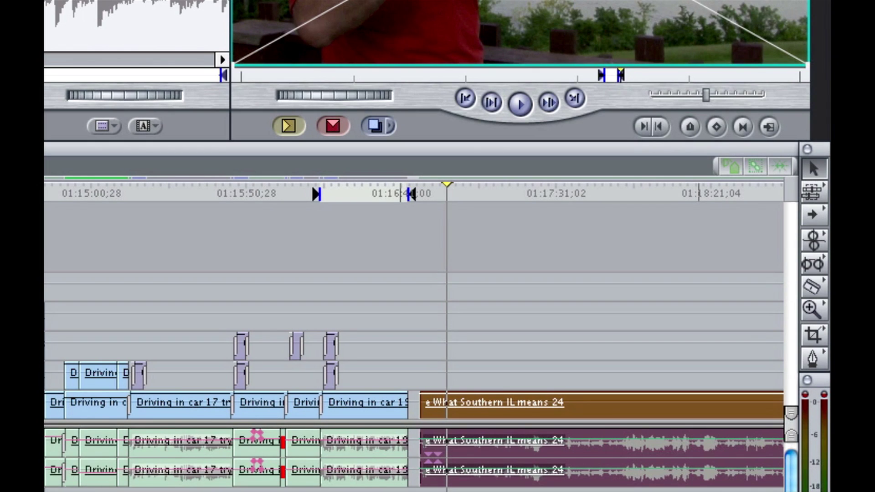
{"action": "left_click", "coordinate": [546, 249]}
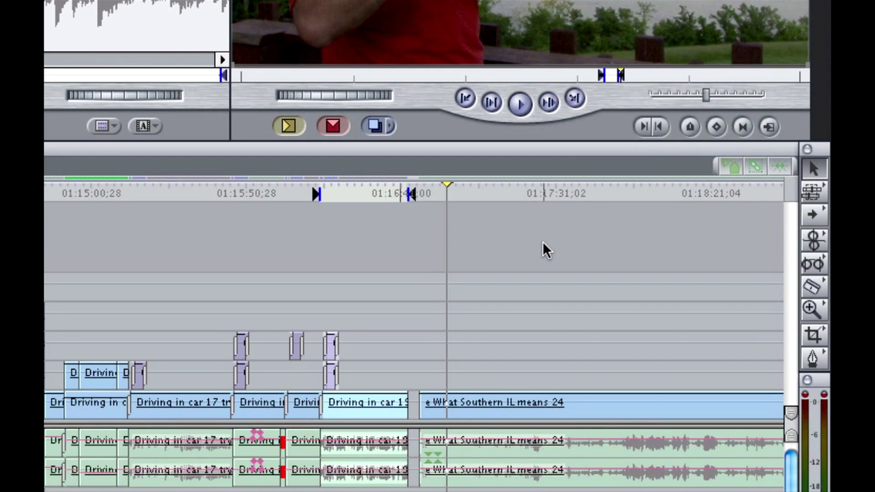
{"action": "left_click", "coordinate": [590, 413]}
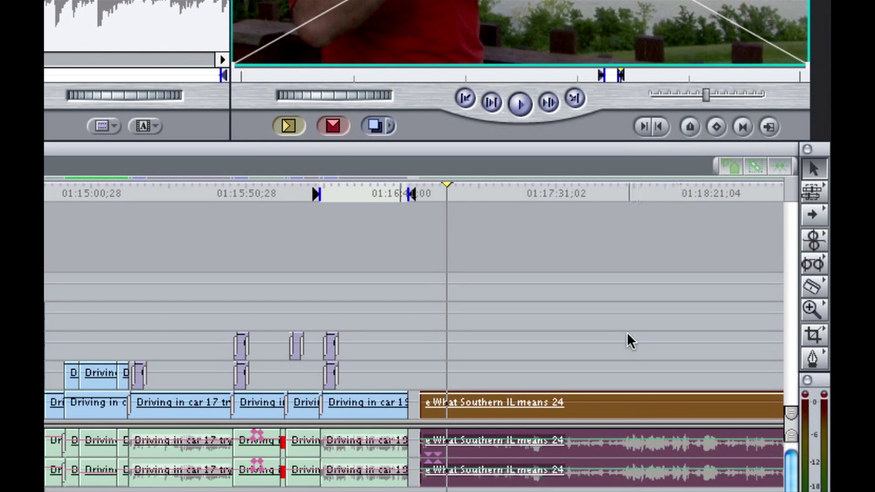
{"action": "left_click_drag", "start_coordinate": [542, 321], "coordinate": [652, 342]}
{"action": "scroll", "coordinate": [652, 342], "scroll_direction": "left", "scroll_amount": 5}
{"action": "scroll", "coordinate": [410, 296], "scroll_direction": "right", "scroll_amount": 3}
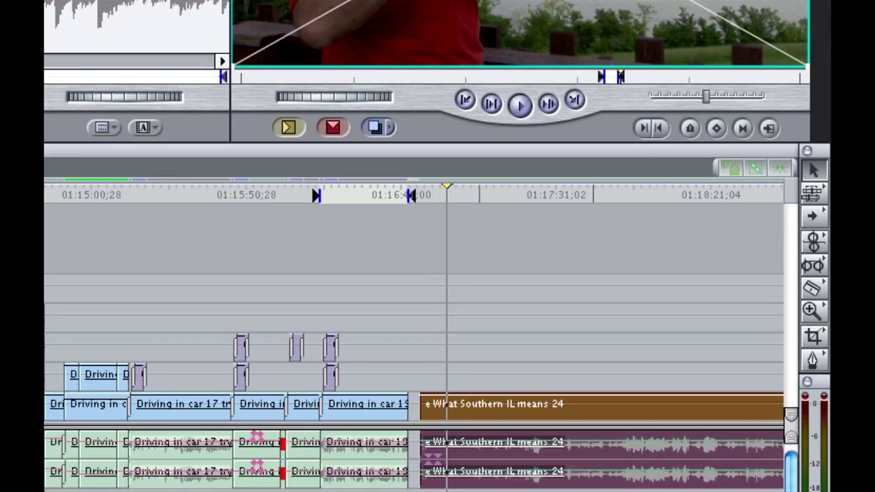
{"action": "left_click", "coordinate": [532, 375]}
{"action": "left_click", "coordinate": [533, 415]}
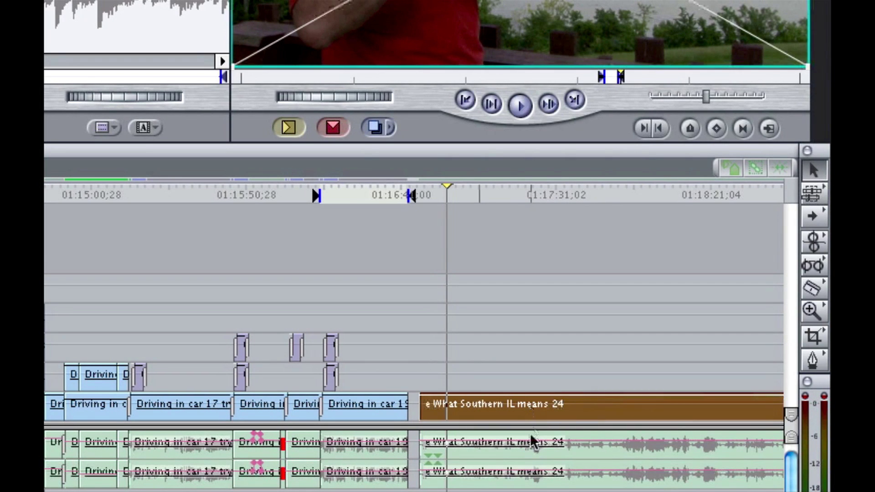
{"action": "left_click", "coordinate": [533, 458]}
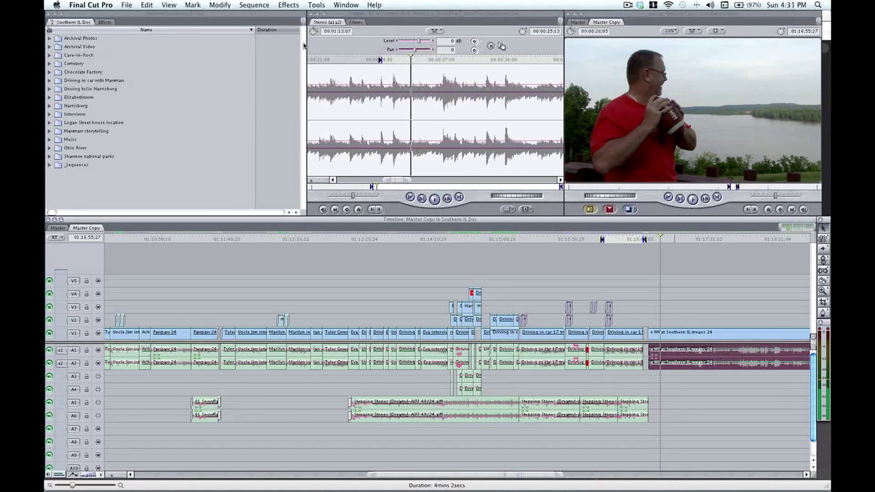
Uncheck Stereo Pair in the Modify menu for the What Southern IL means 24 audio
{"action": "left_click", "coordinate": [217, 4]}
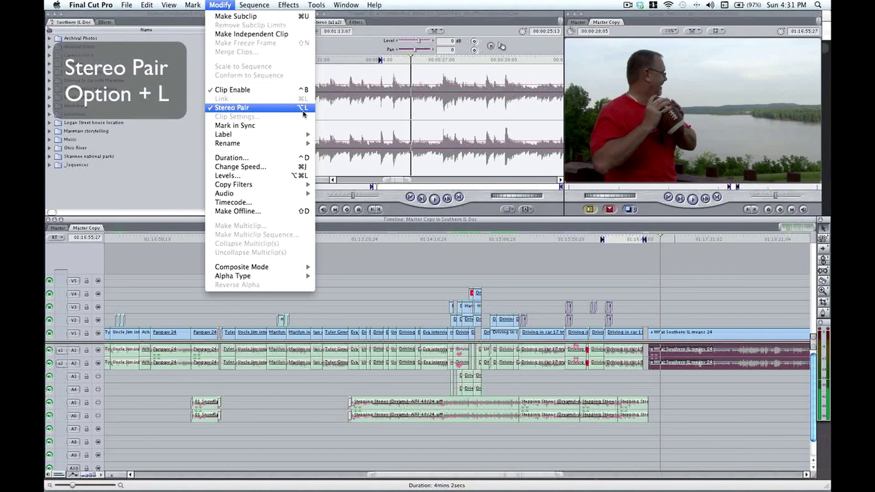
{"action": "left_click", "coordinate": [230, 4]}
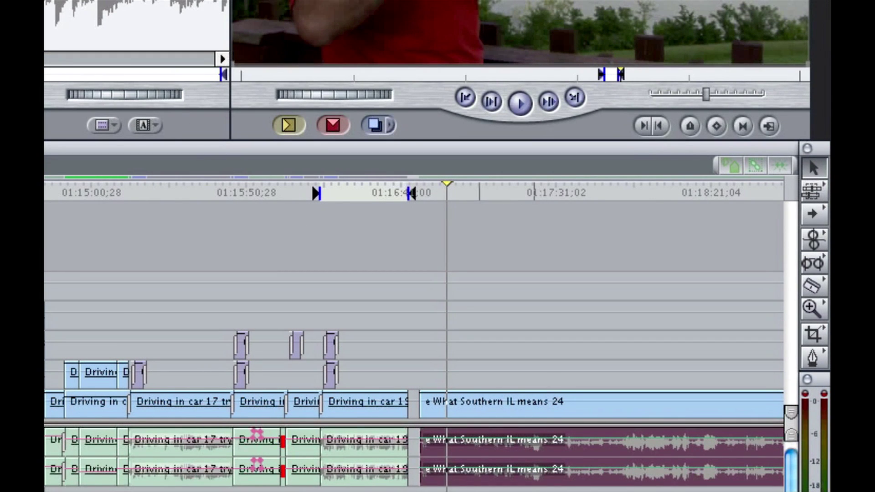
Delete the lower audio channel of 'What Southern IL means 24', then undo to restore it
{"action": "left_click", "coordinate": [579, 276]}
{"action": "left_click", "coordinate": [560, 454]}
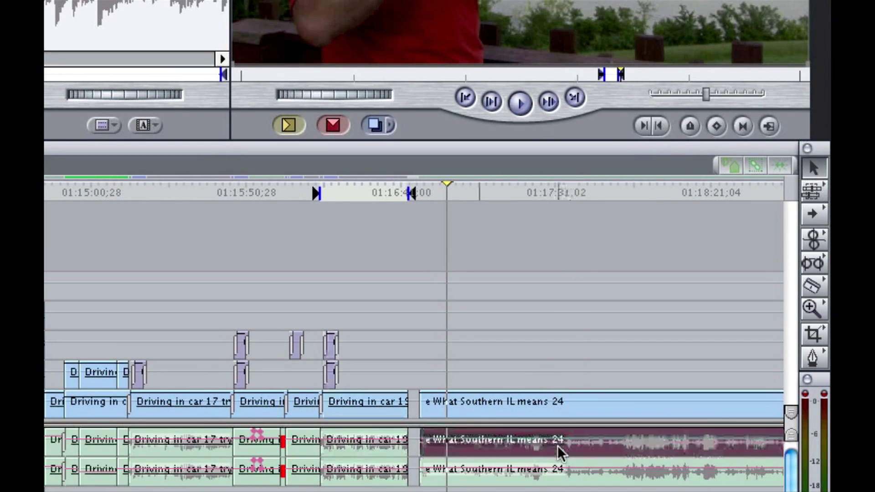
{"action": "left_click", "coordinate": [558, 469]}
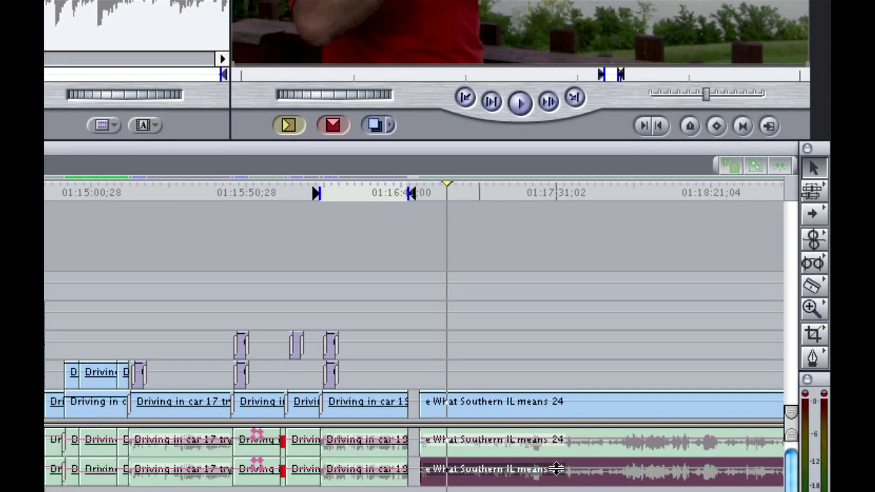
{"action": "key", "text": "Delete"}
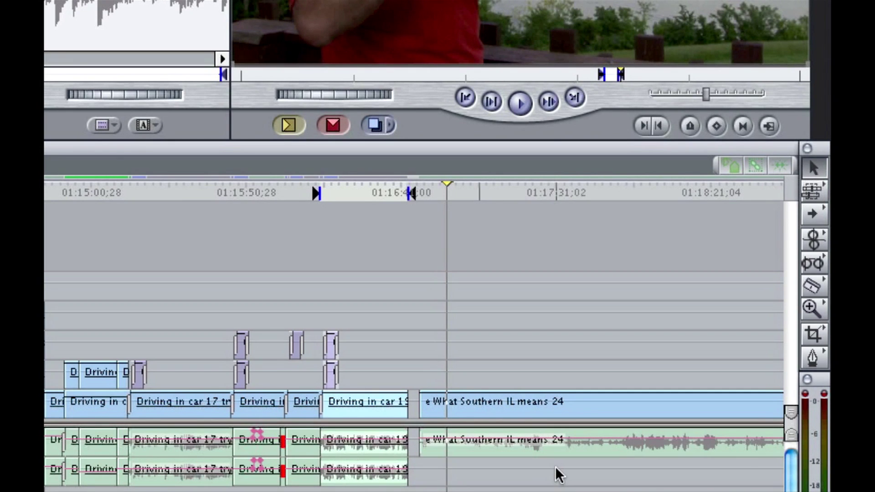
{"action": "key", "text": "ctrl+z"}
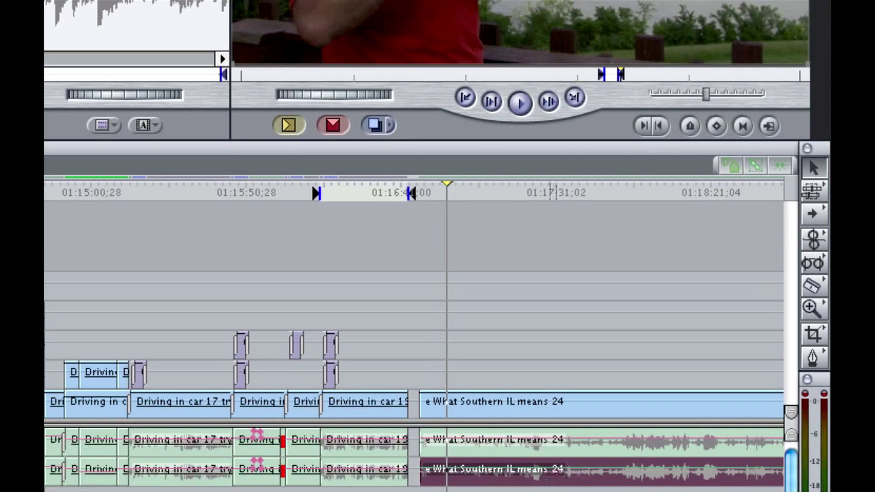
{"action": "key", "text": "ctrl+z"}
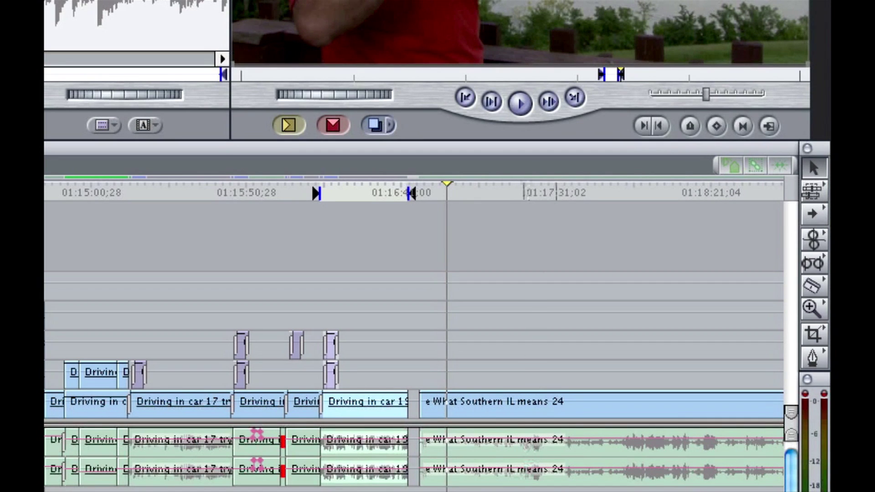
Relink both audio channels with the 'What Southern IL means 24' video clip
{"action": "left_click", "coordinate": [539, 471]}
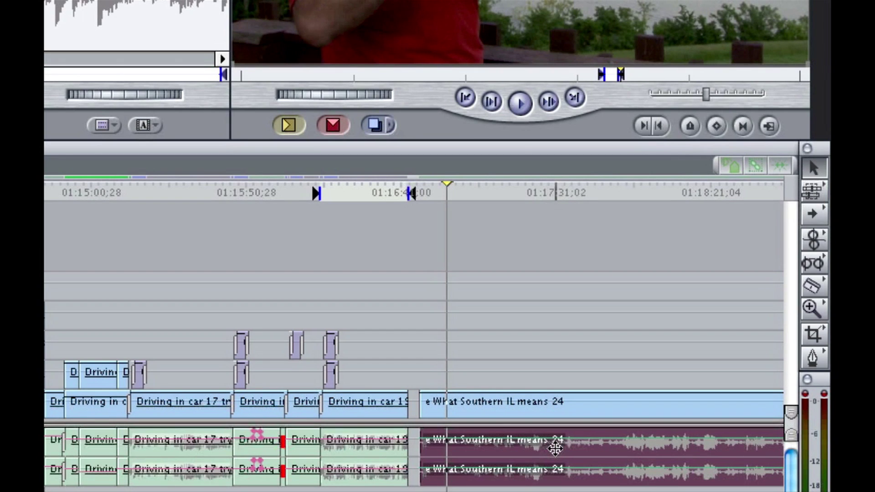
{"action": "left_click", "coordinate": [555, 450]}
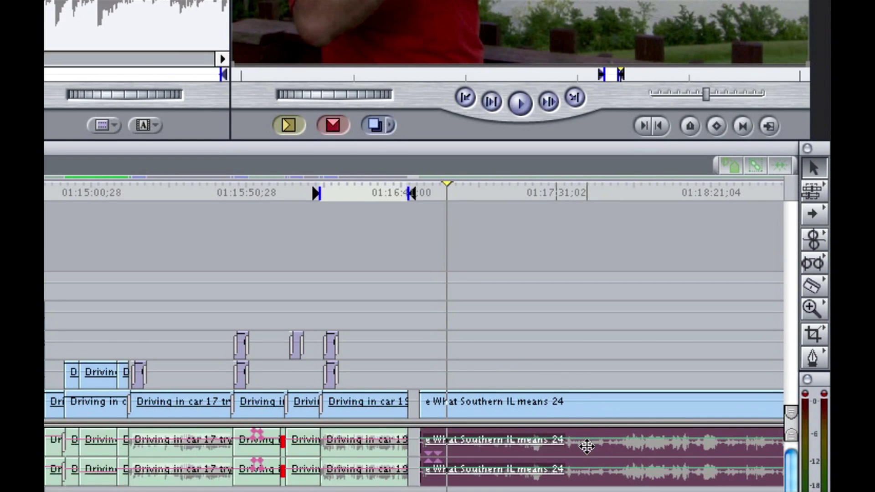
{"action": "left_click", "coordinate": [621, 405]}
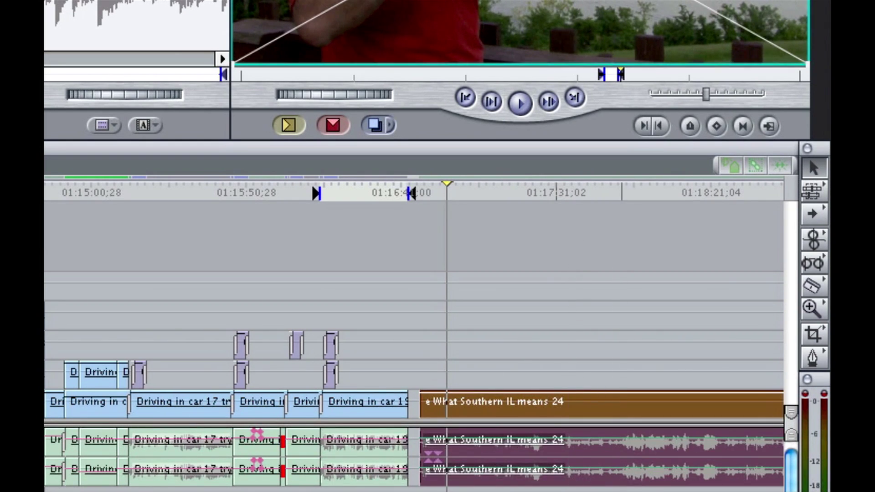
{"action": "key", "text": "super+l"}
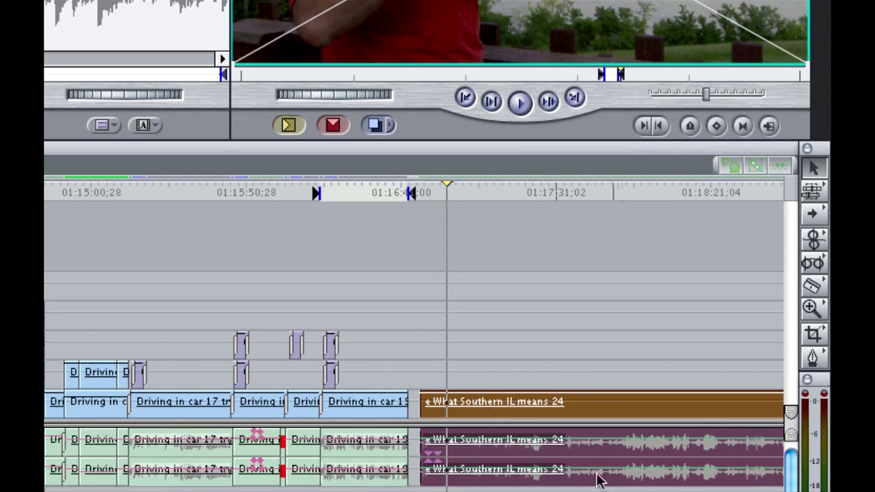
{"action": "left_click", "coordinate": [586, 240]}
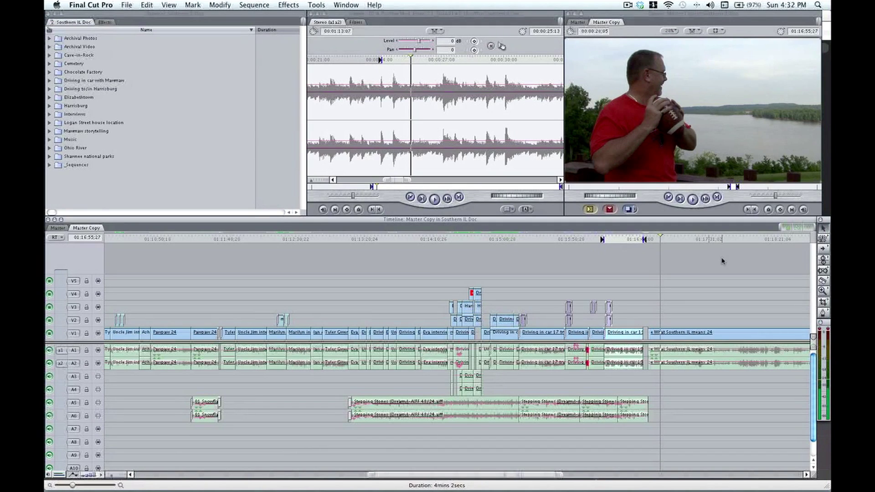